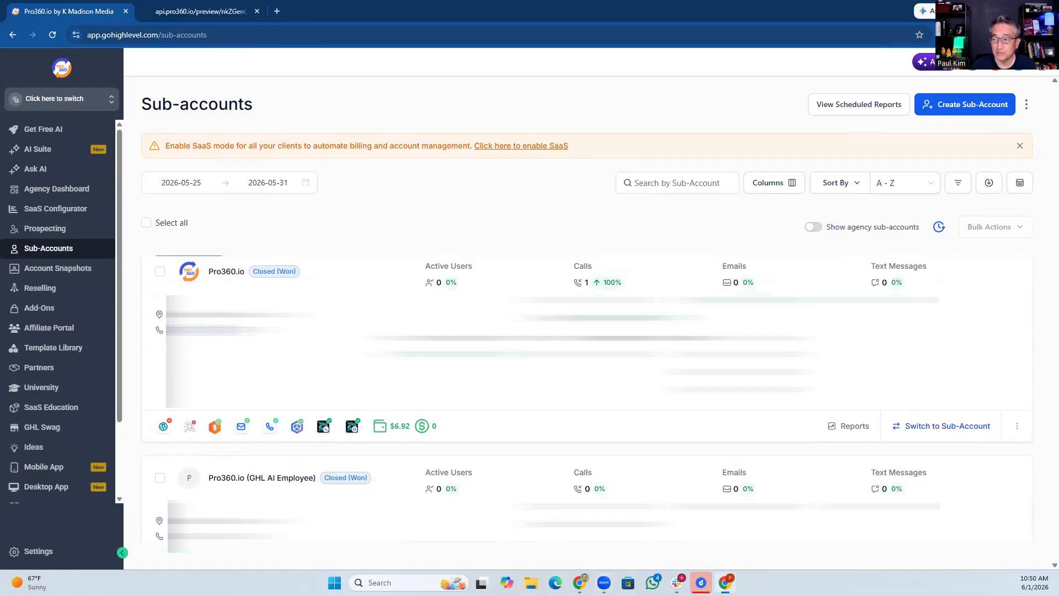
double_click(215, 330)
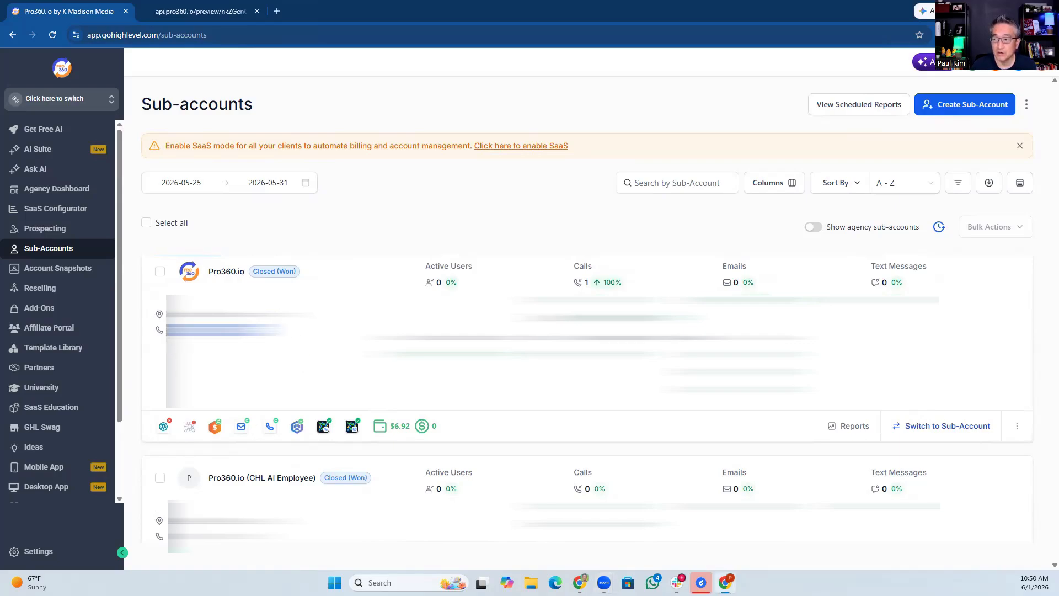
scroll(259, 477, down, 1)
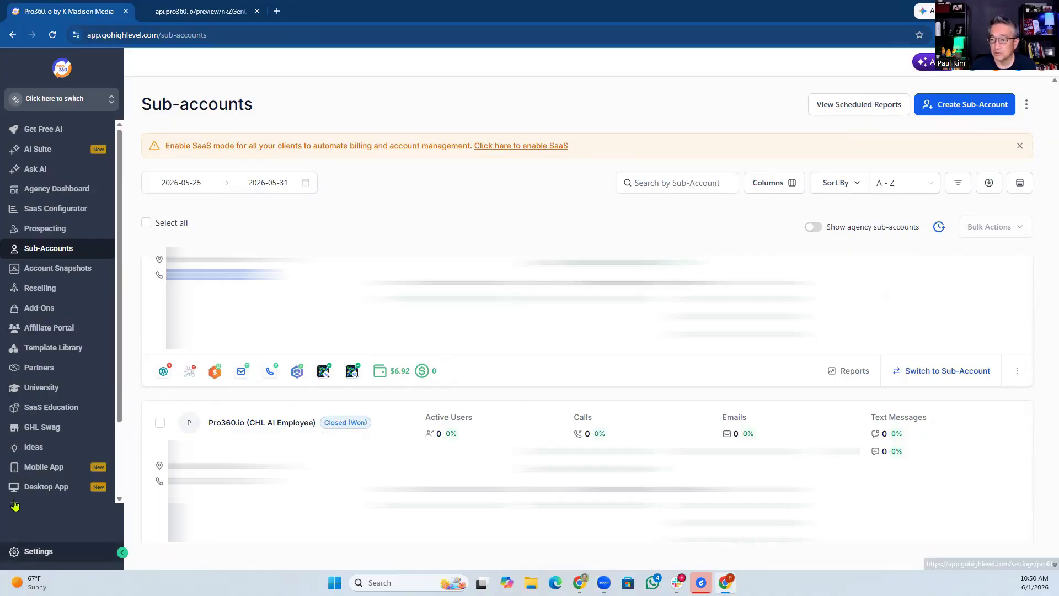
Open the Move Numbers dialog in the agency's phone integration settings.
click(38, 553)
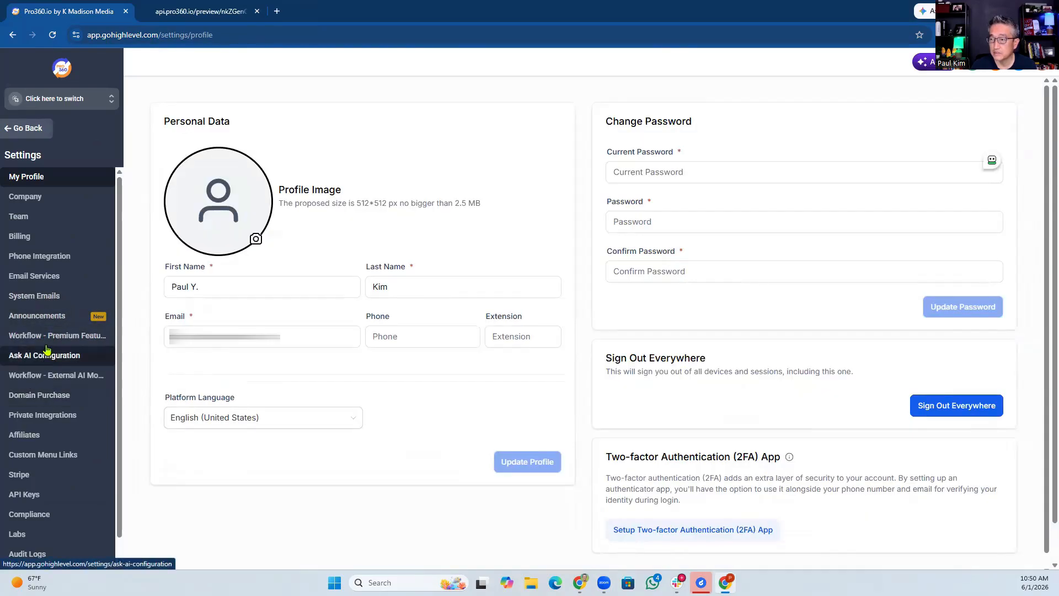
click(41, 258)
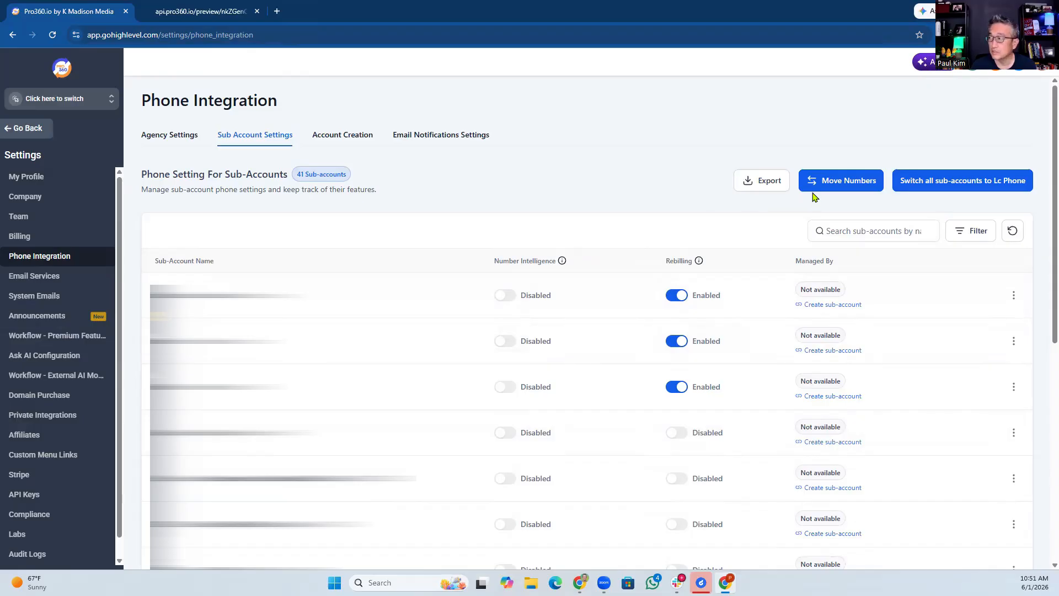
click(850, 182)
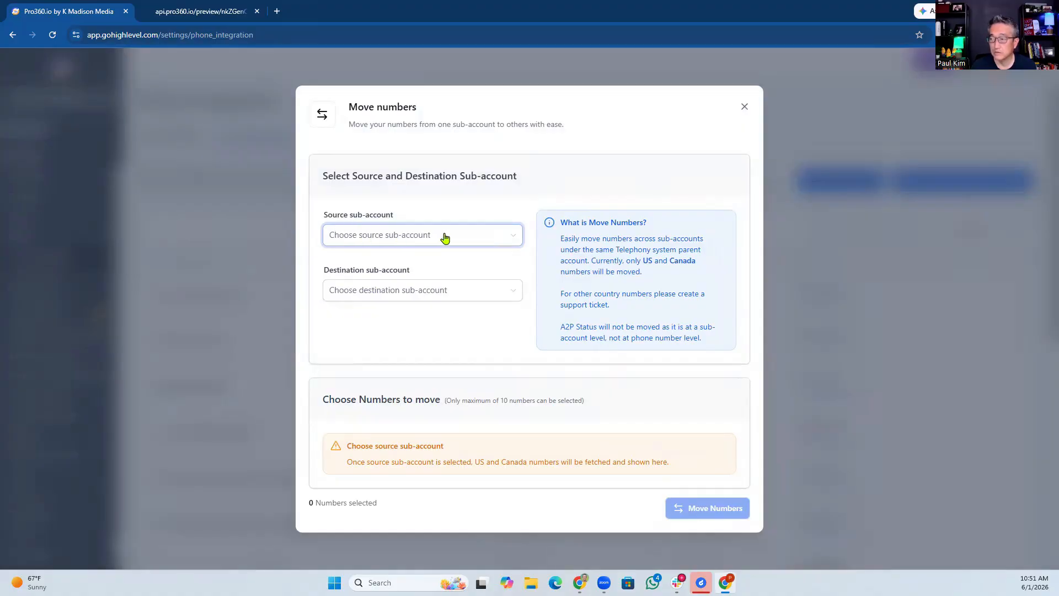
Find the sub-accounts matching "pro" and choose Pro360.io as the source sub-account for the number transfer.
click(491, 238)
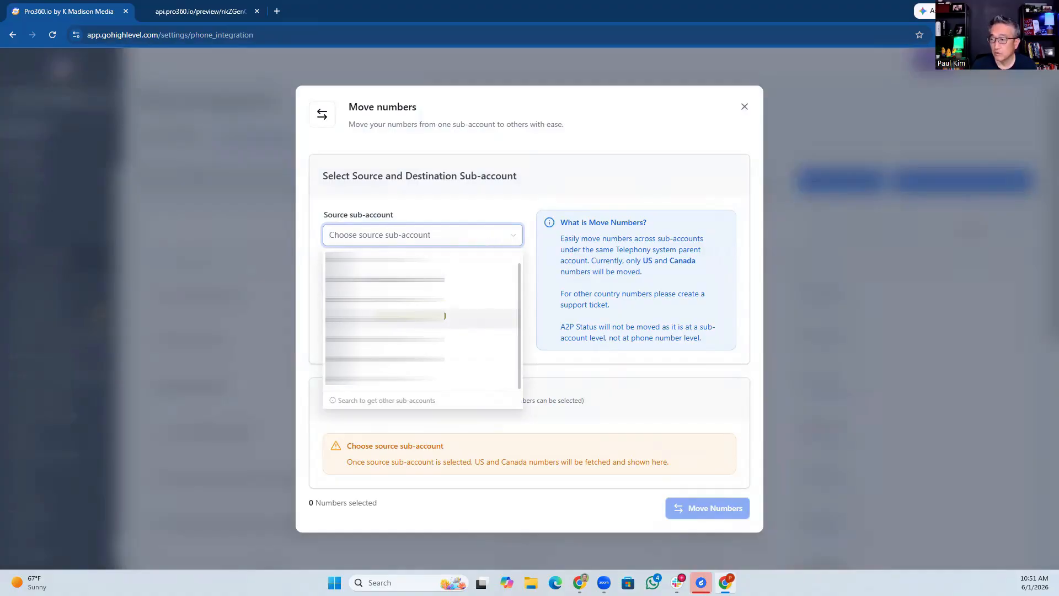
text(pro)
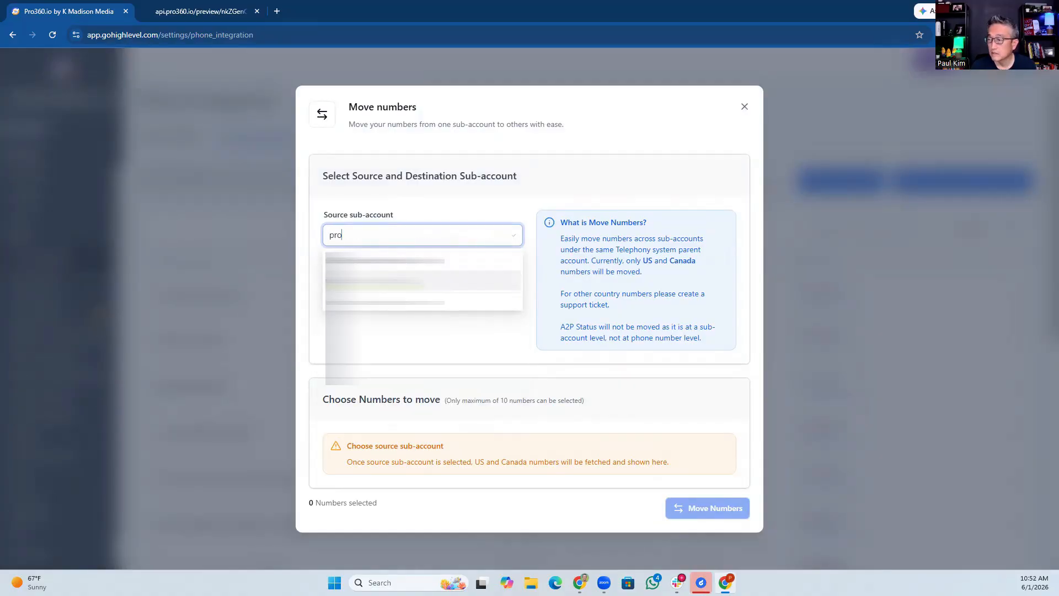
key(BackSpace)
key(BackSpace)
key(BackSpace)
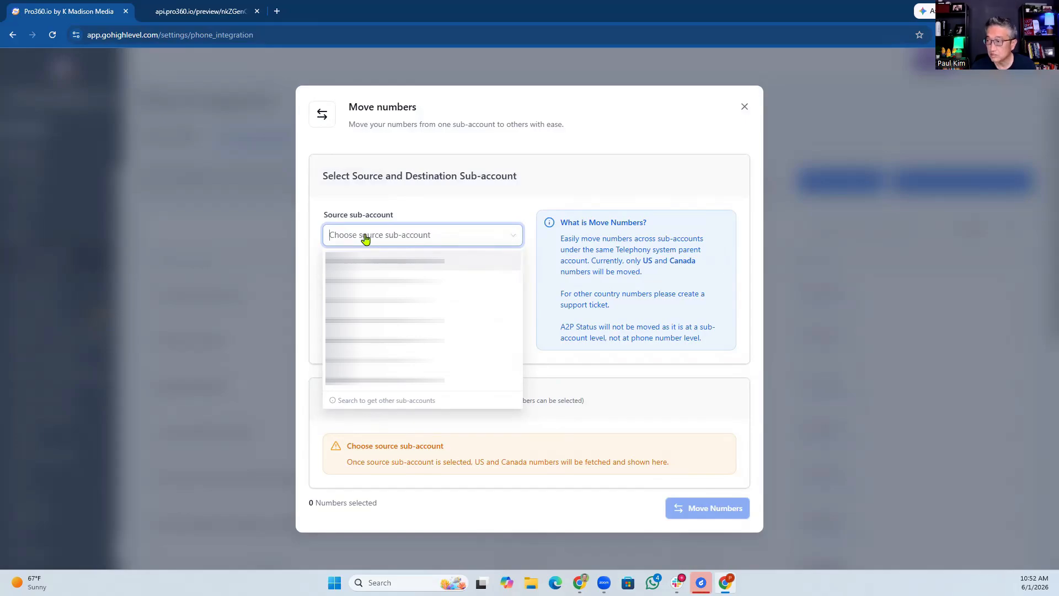
text(pro)
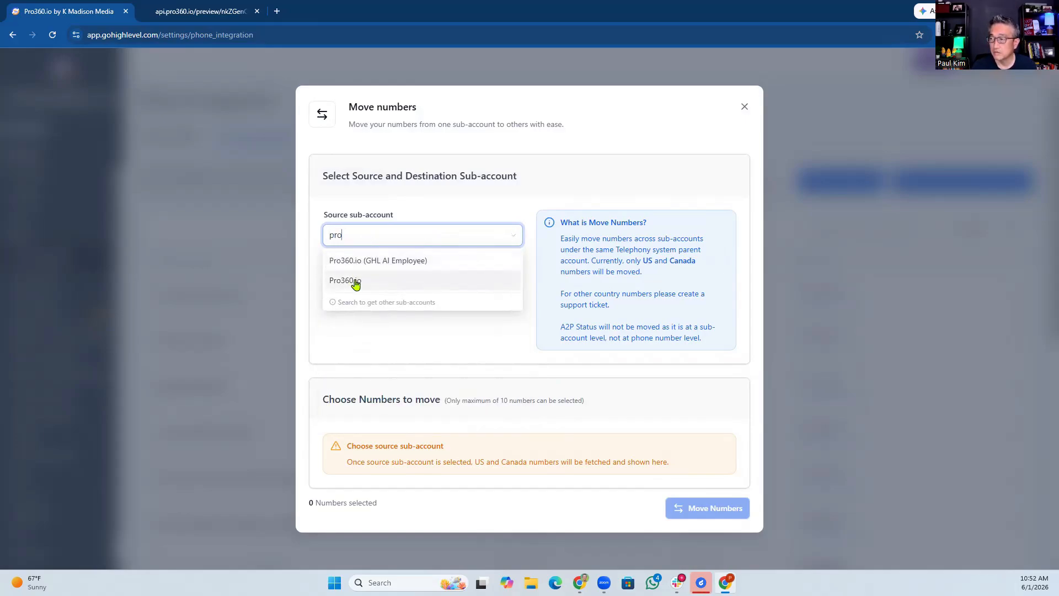
click(347, 281)
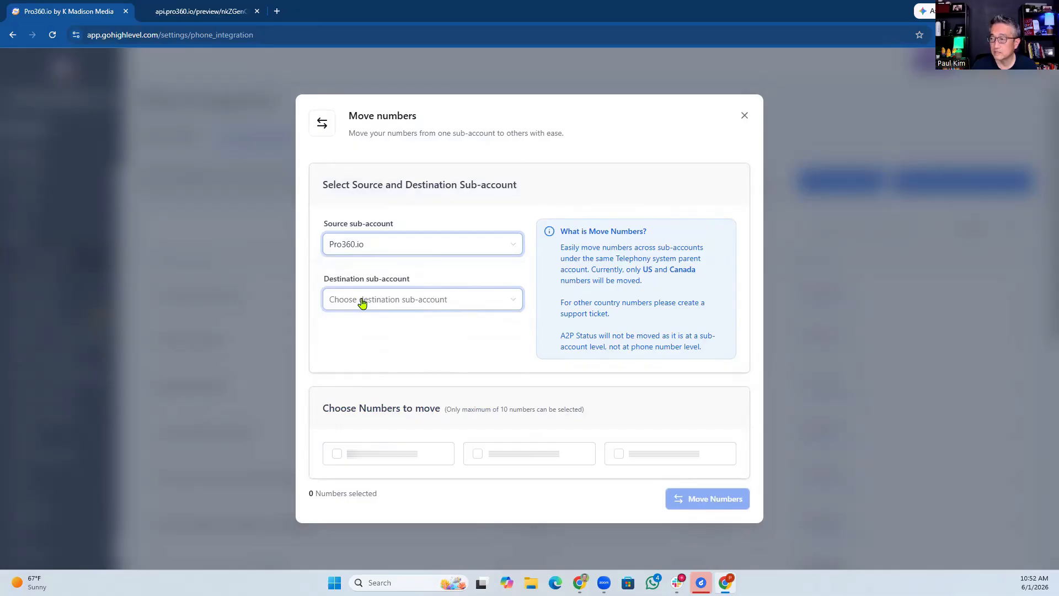
Set the destination sub-account of the number transfer to Pro360.io (GHL AI Employee).
click(362, 303)
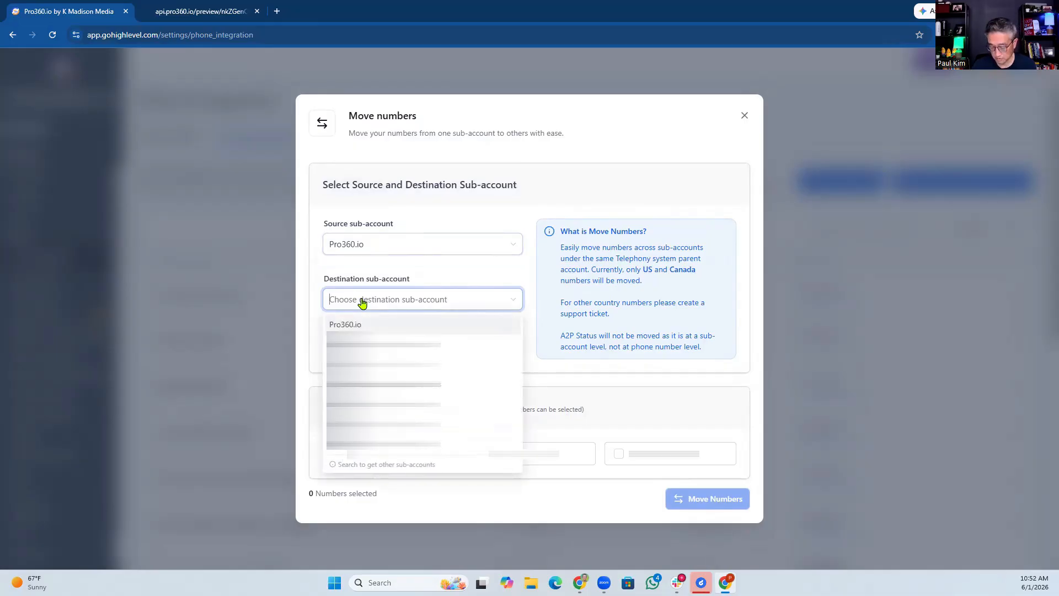
text(pro)
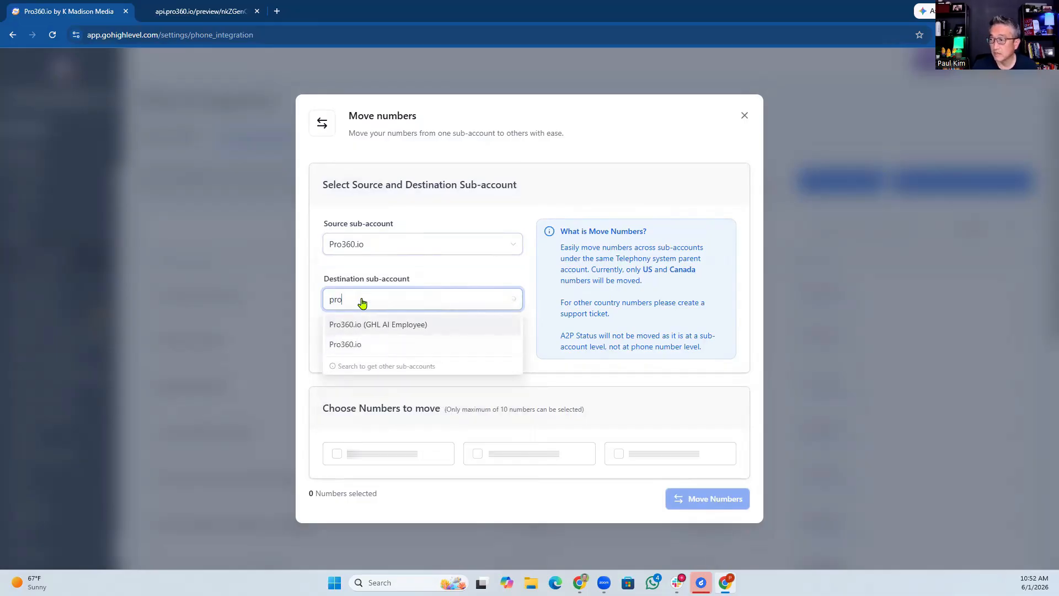
click(390, 327)
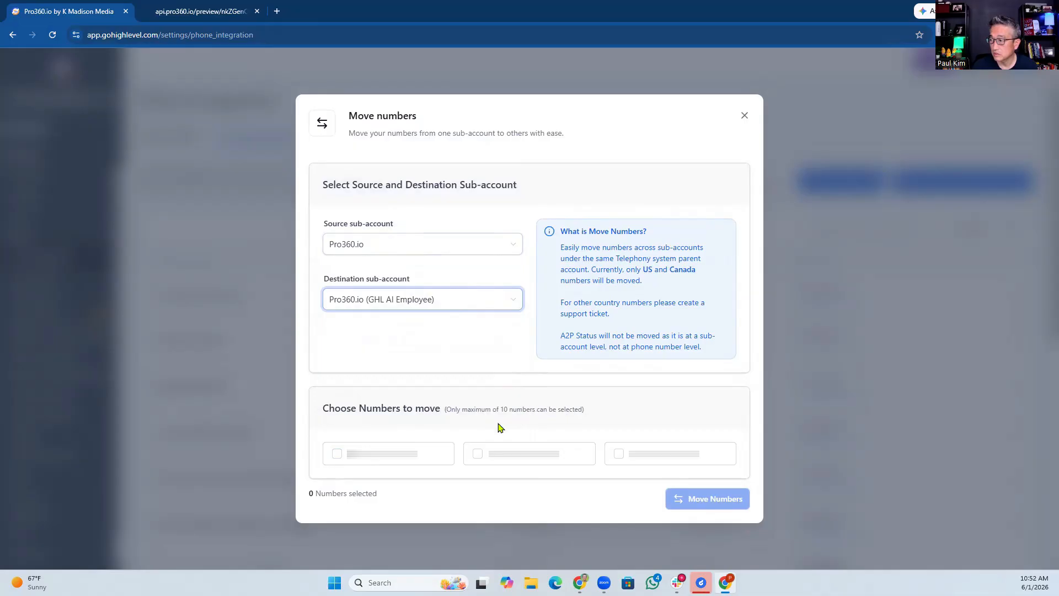
Select all three phone numbers of the source sub-account and move them to the destination, dismissing the completion notice.
click(337, 453)
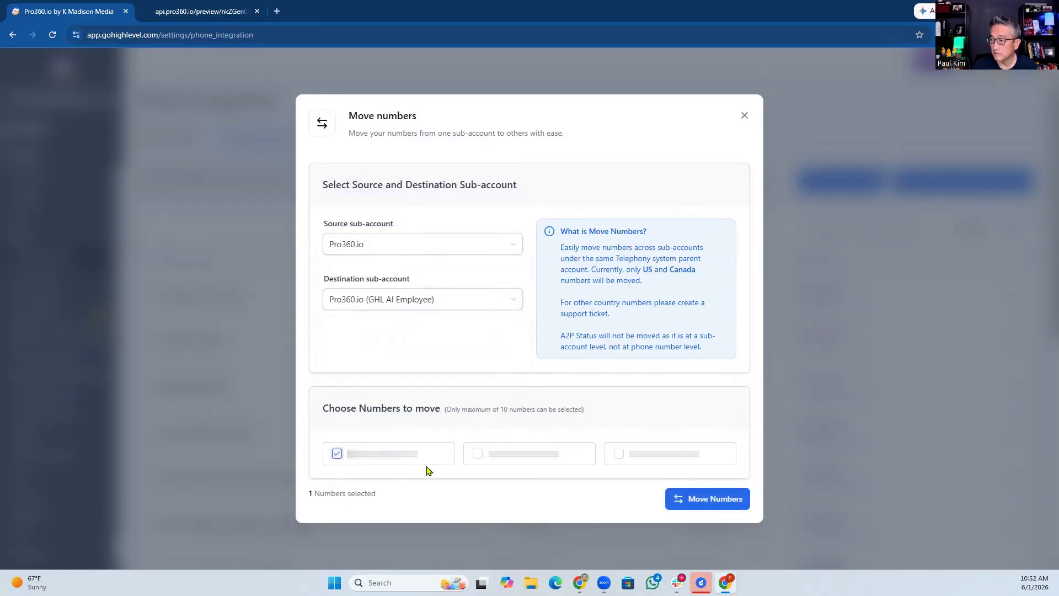
click(478, 455)
click(619, 453)
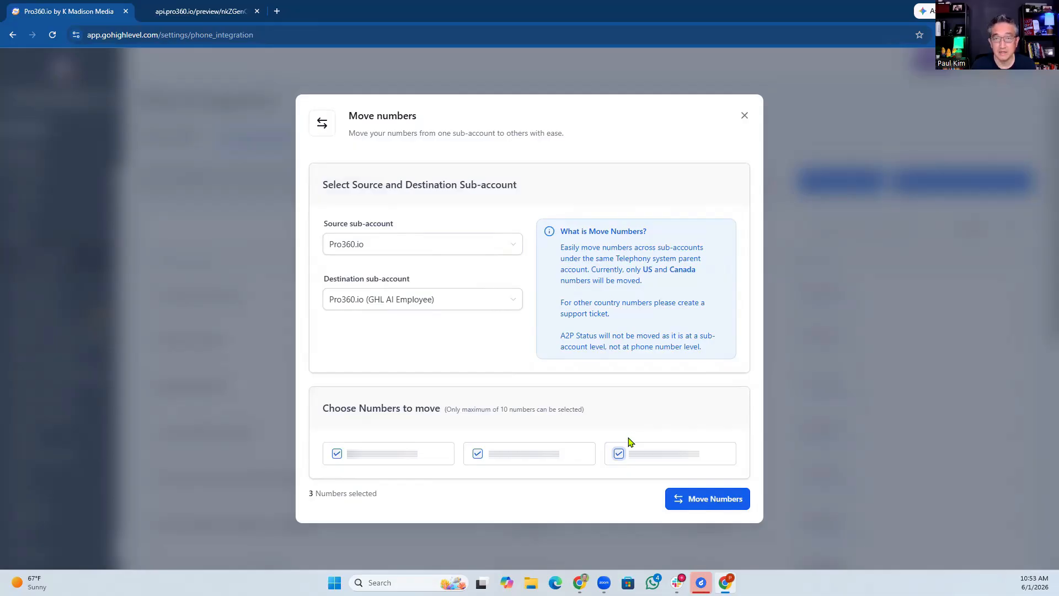
click(698, 500)
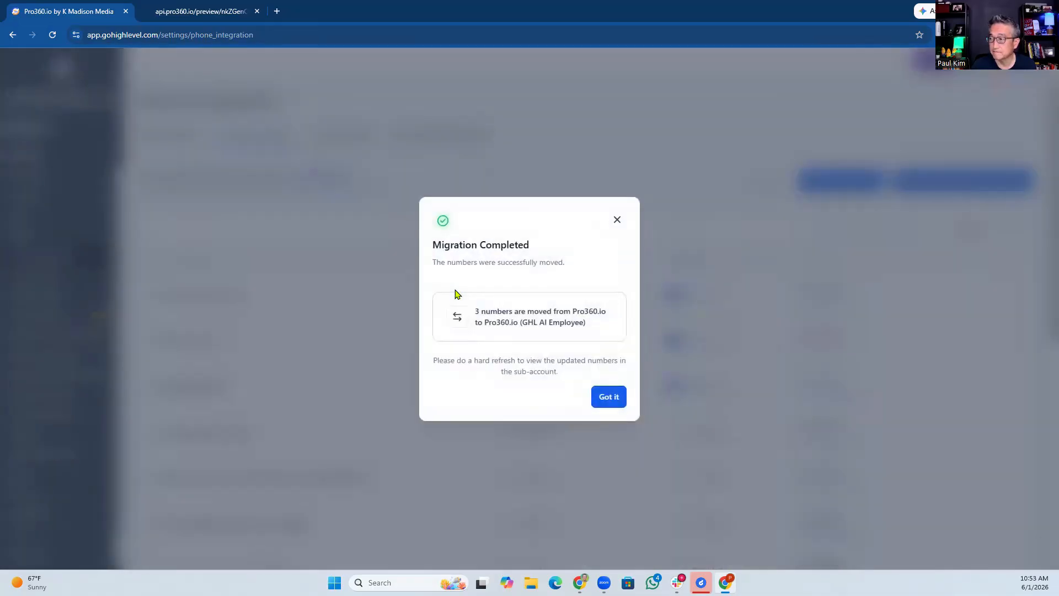
click(609, 398)
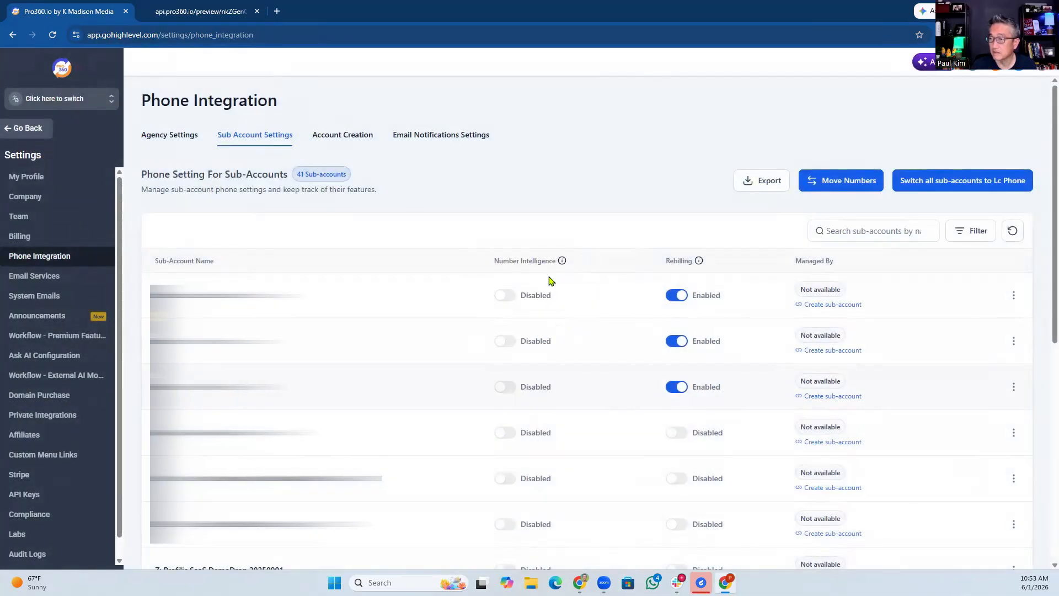
Return to the agency's sub-accounts list and open the account details of Pro360.io (GHL AI Employee).
click(19, 131)
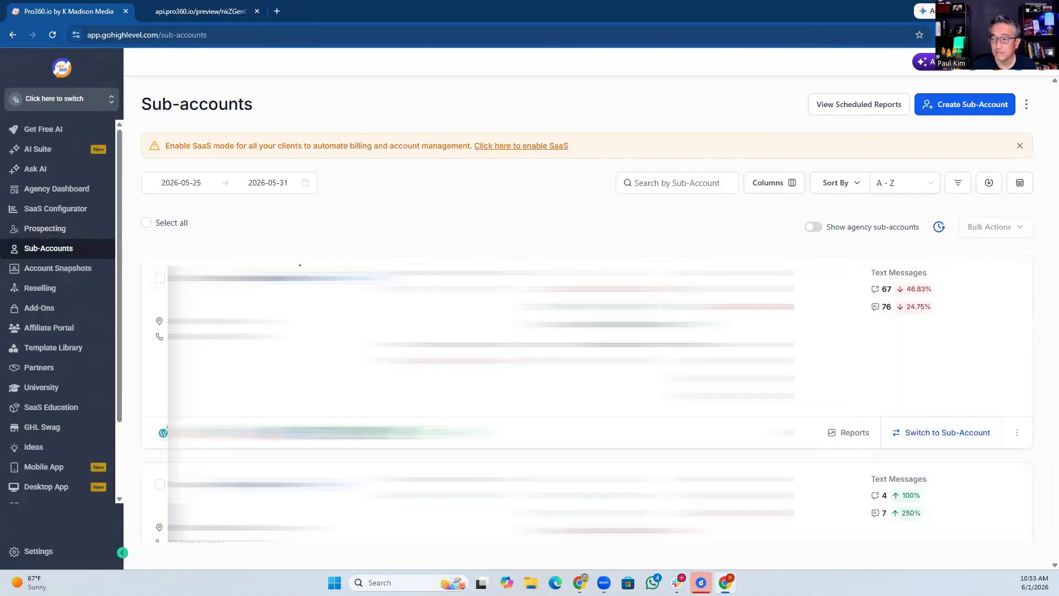
scroll(587, 398, down, 20)
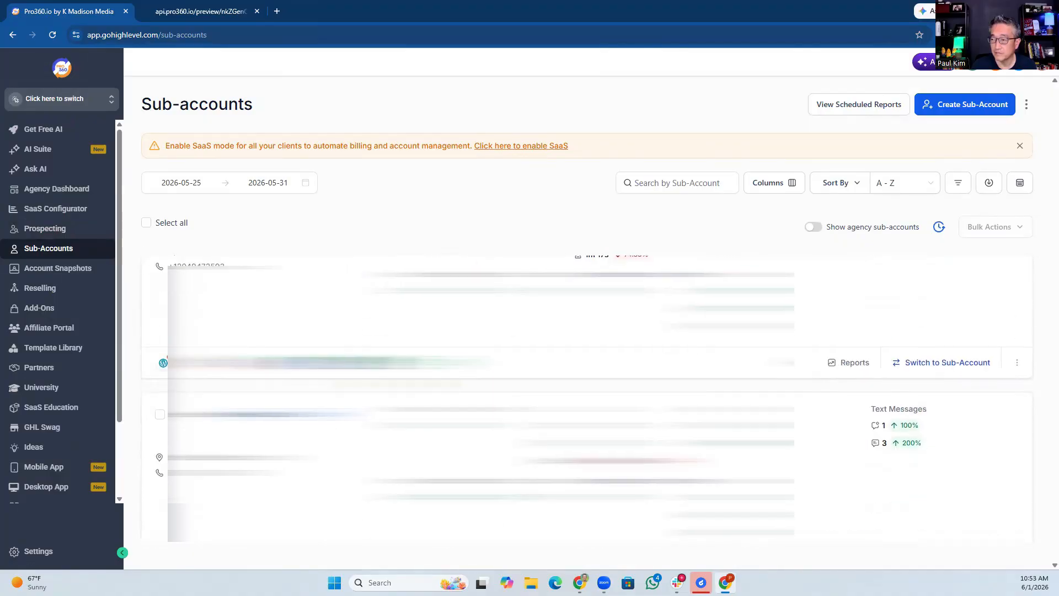
scroll(587, 389, down, 10)
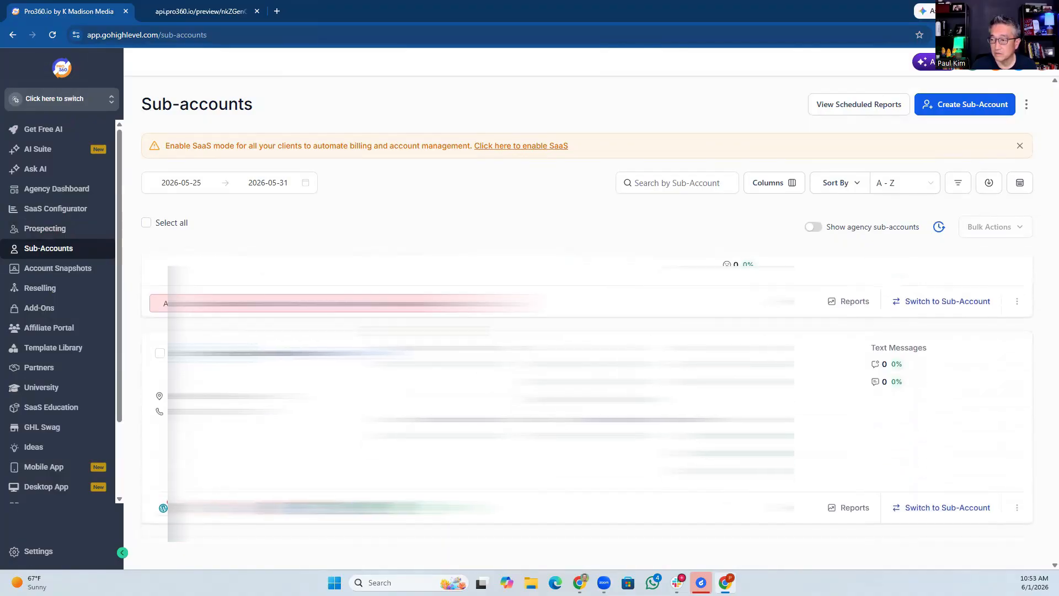
scroll(587, 399, down, 10)
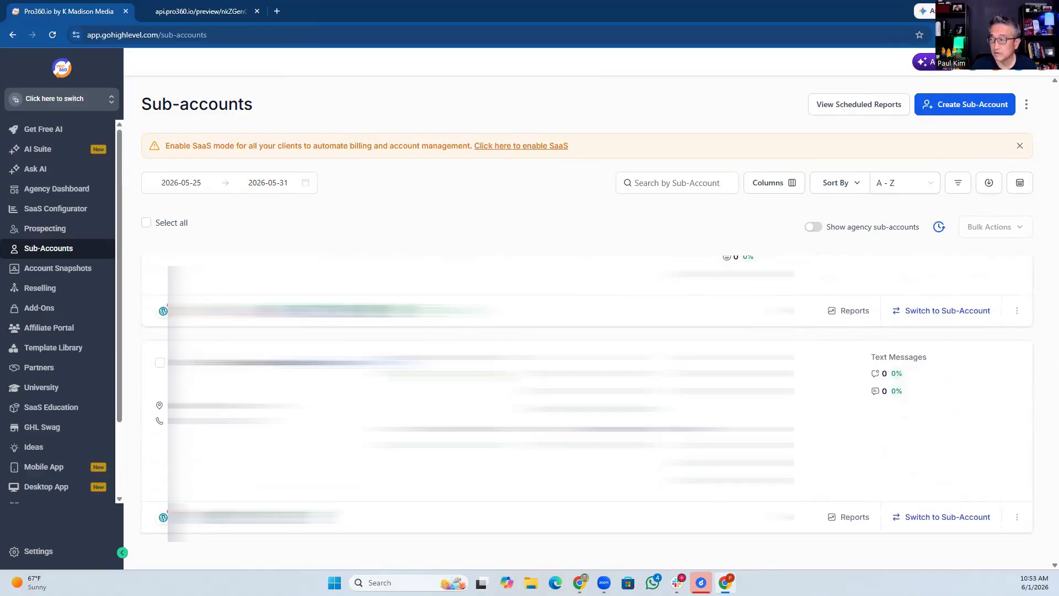
scroll(875, 470, down, 1)
scroll(885, 364, up, 1)
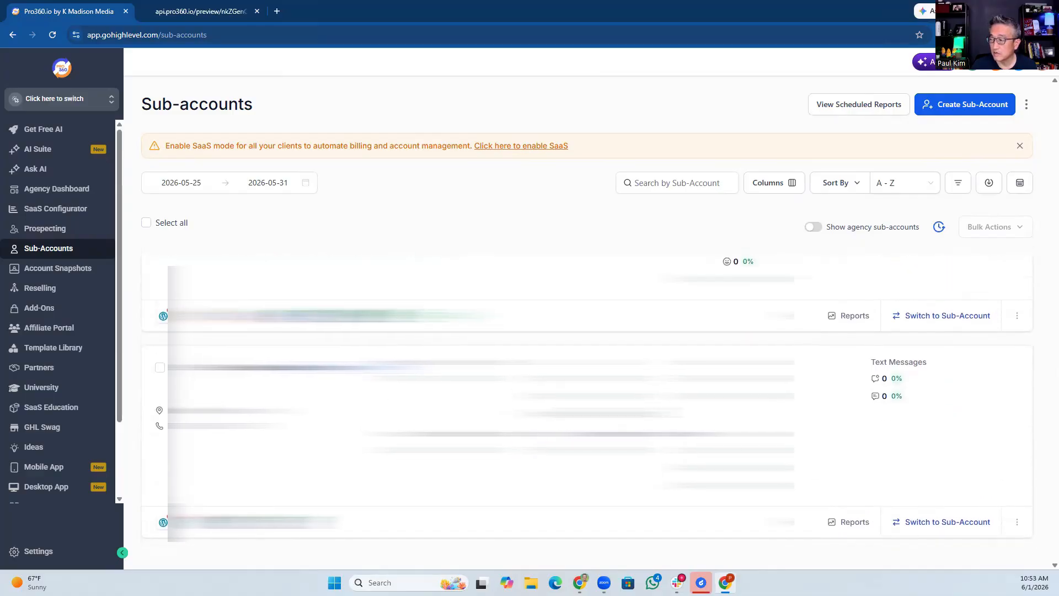
click(276, 369)
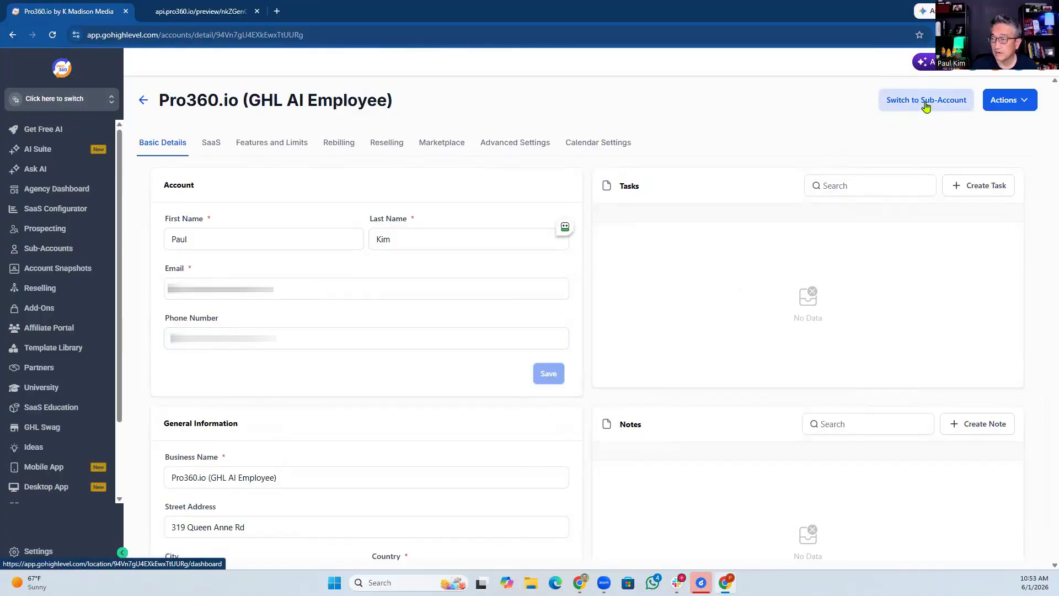
Switch to the Pro360.io (GHL AI Employee) sub-account and open the Trust Center in its phone system settings.
click(65, 103)
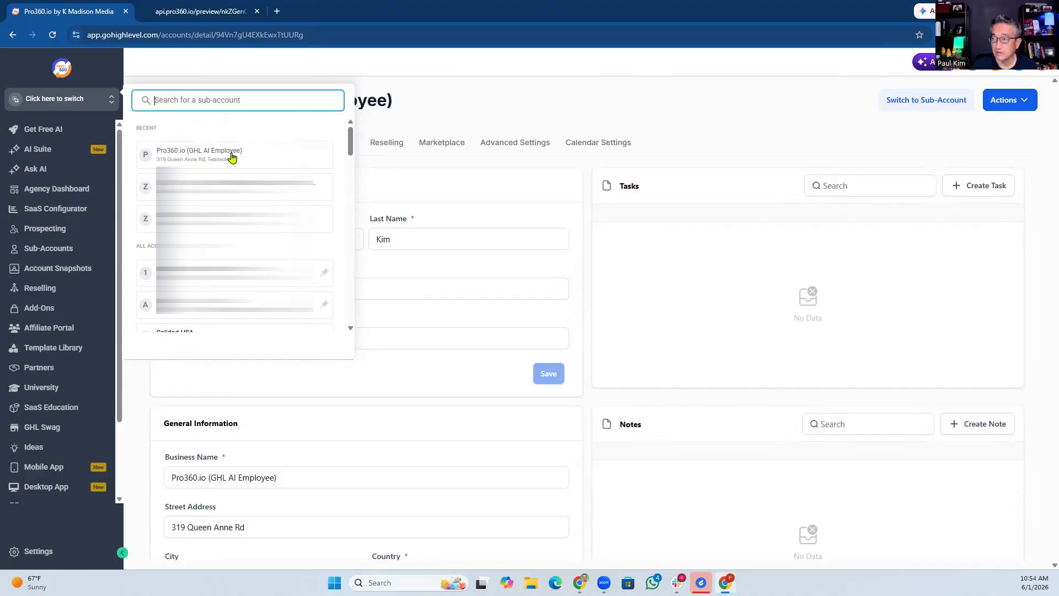
click(212, 157)
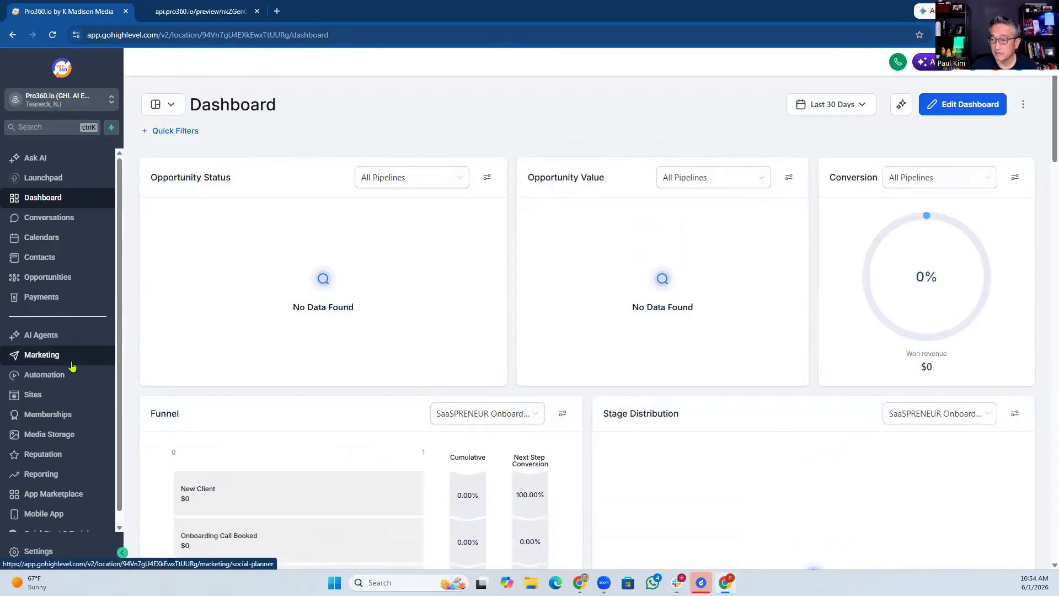
click(60, 542)
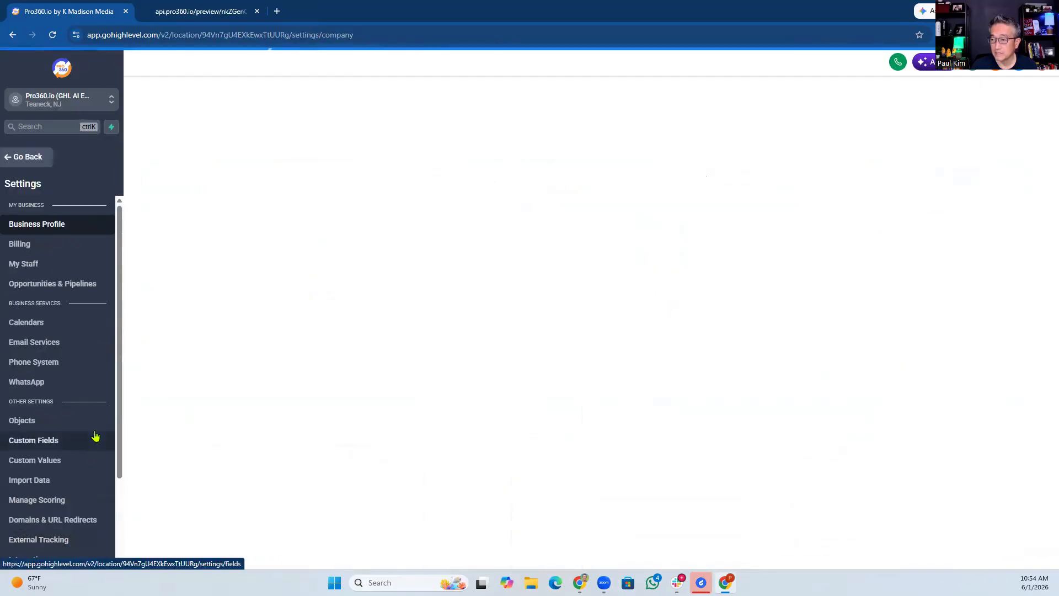
click(47, 364)
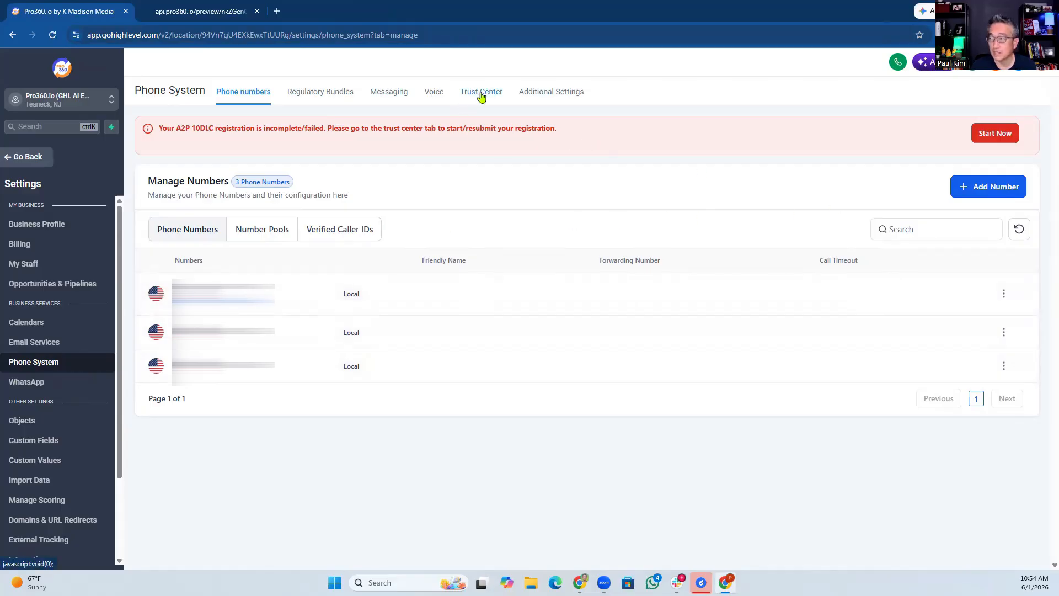
click(481, 93)
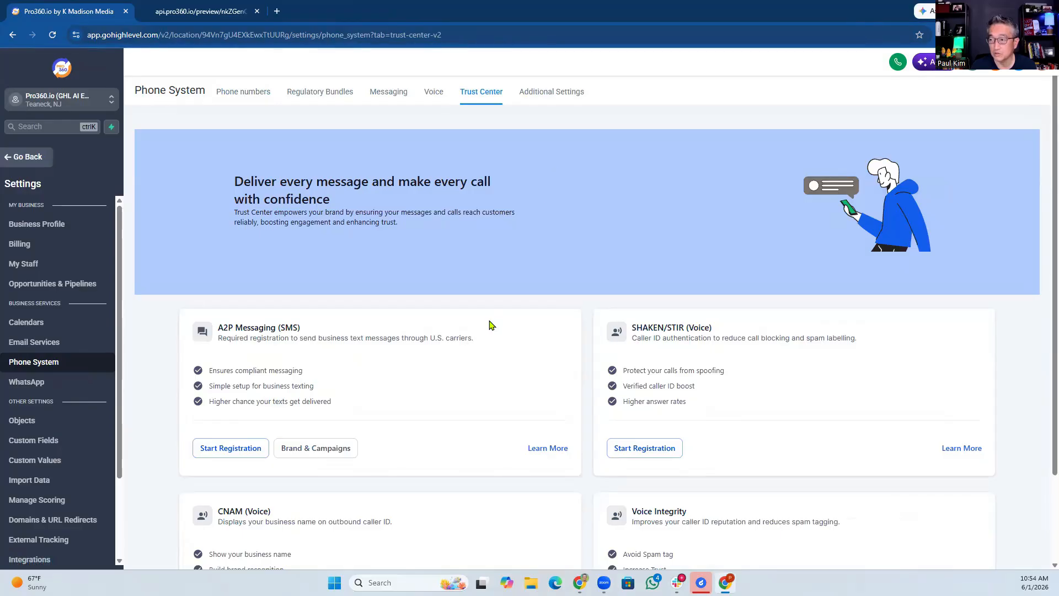
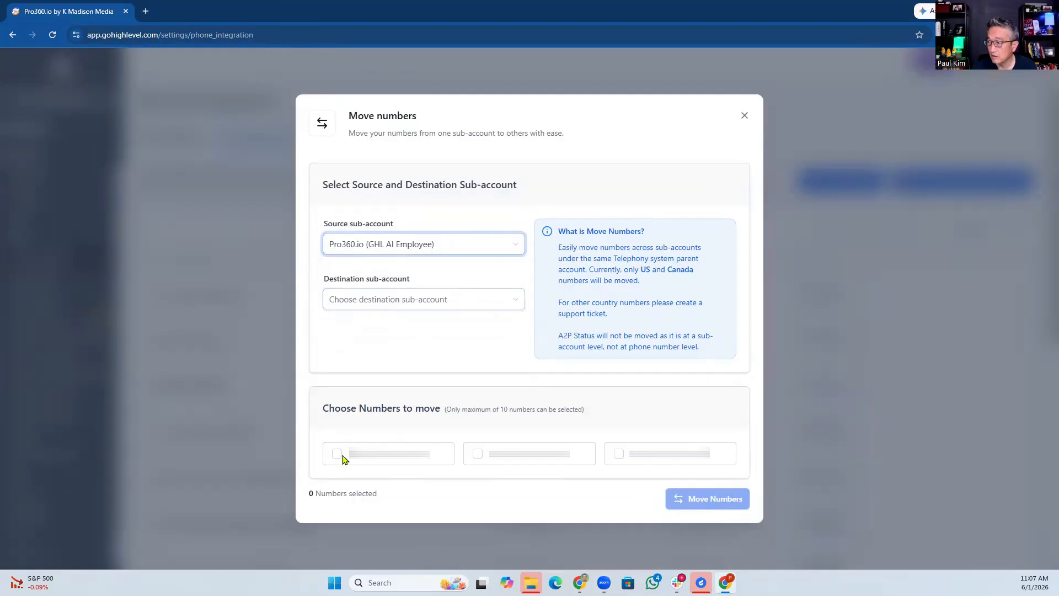
Move all three phone numbers from Pro360.io (GHL AI Employee) to the Pro360.io sub-account and dismiss the completion notice.
click(337, 453)
click(478, 453)
click(619, 453)
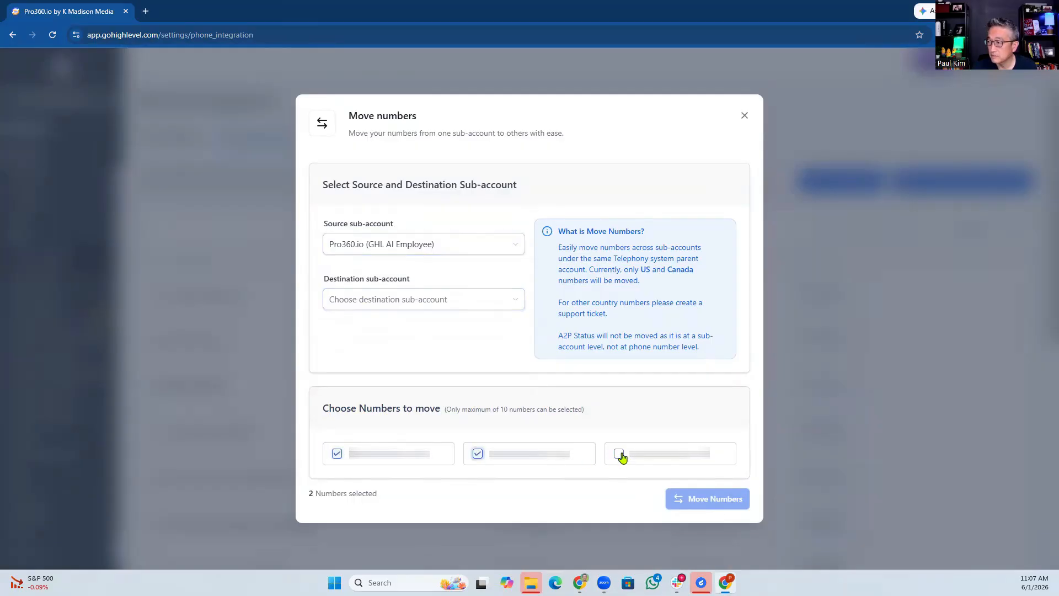
click(372, 300)
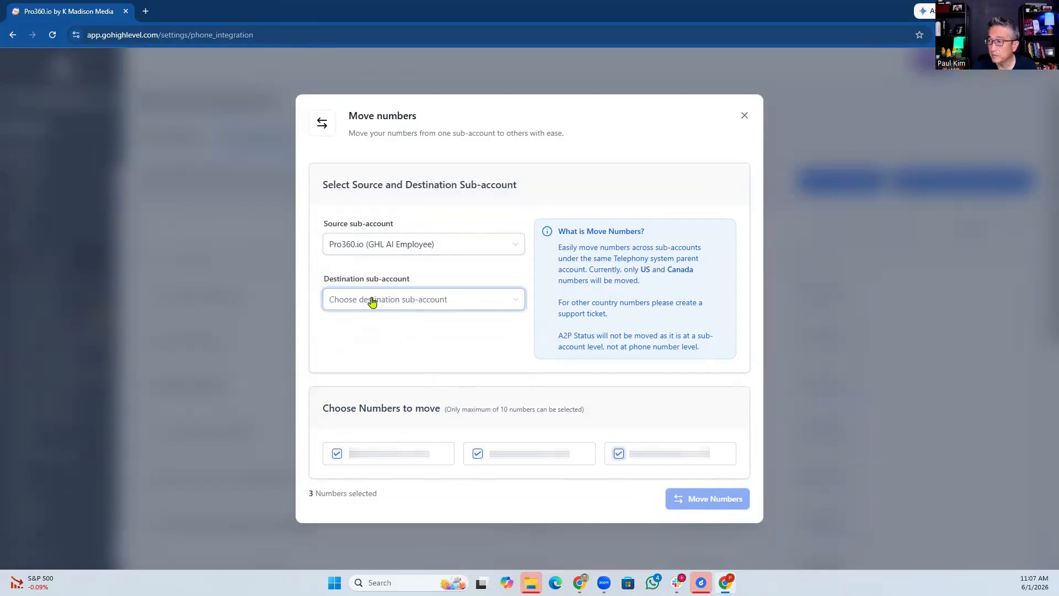
text(pro)
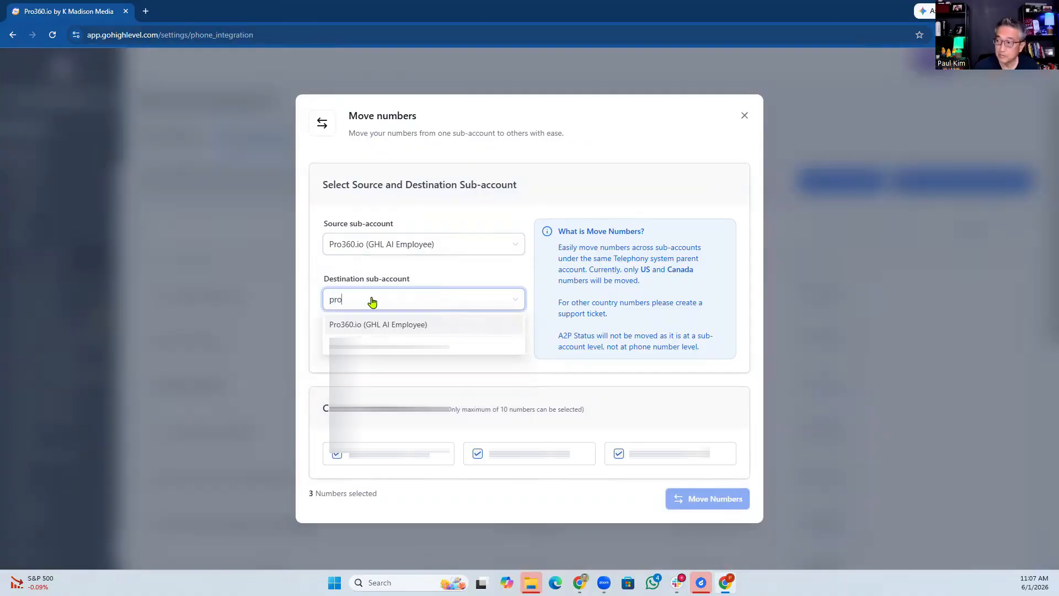
click(475, 346)
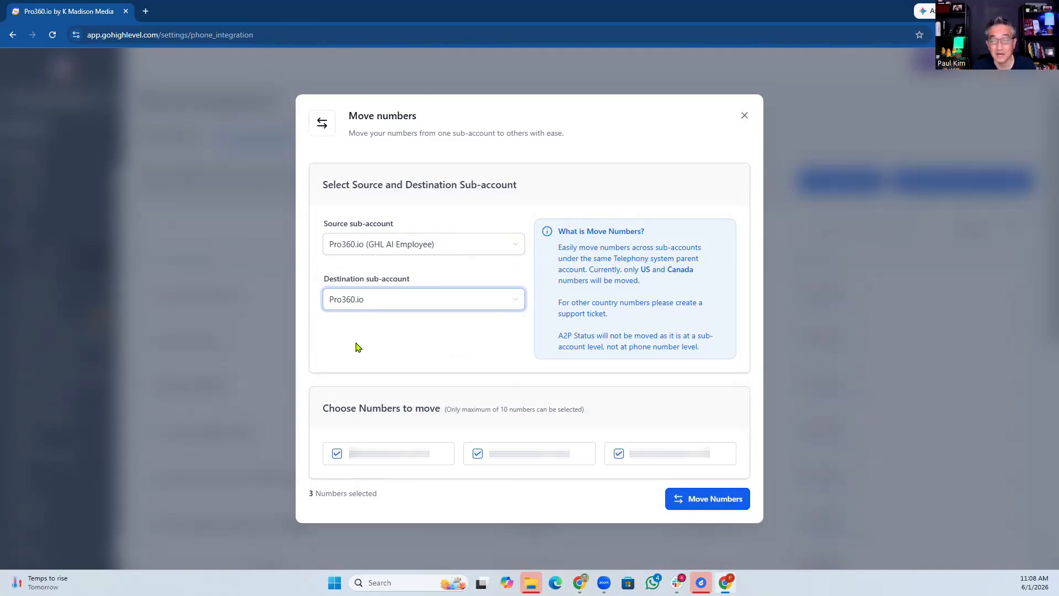
click(711, 499)
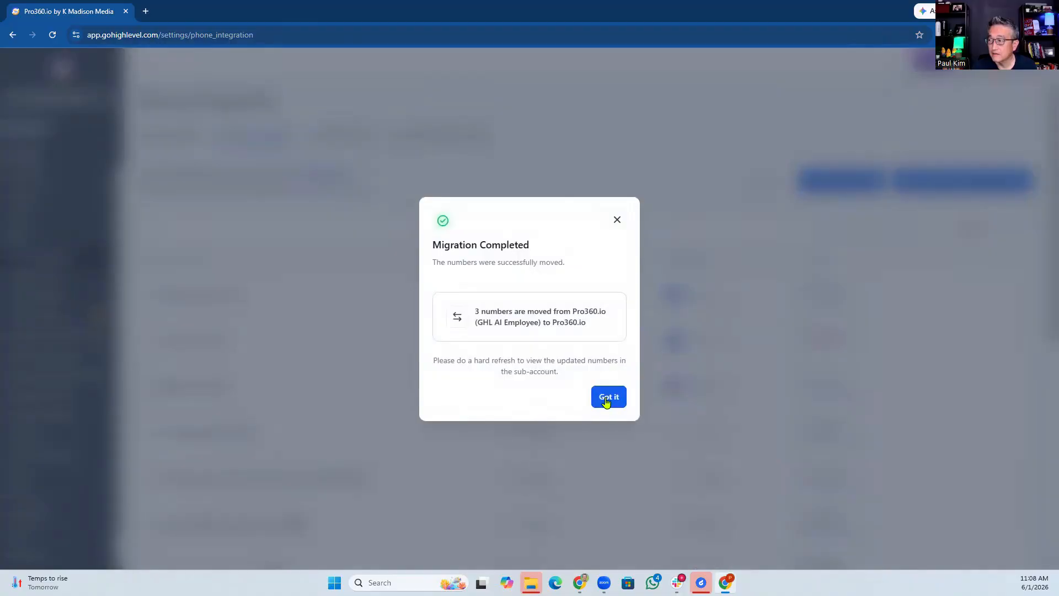
click(608, 399)
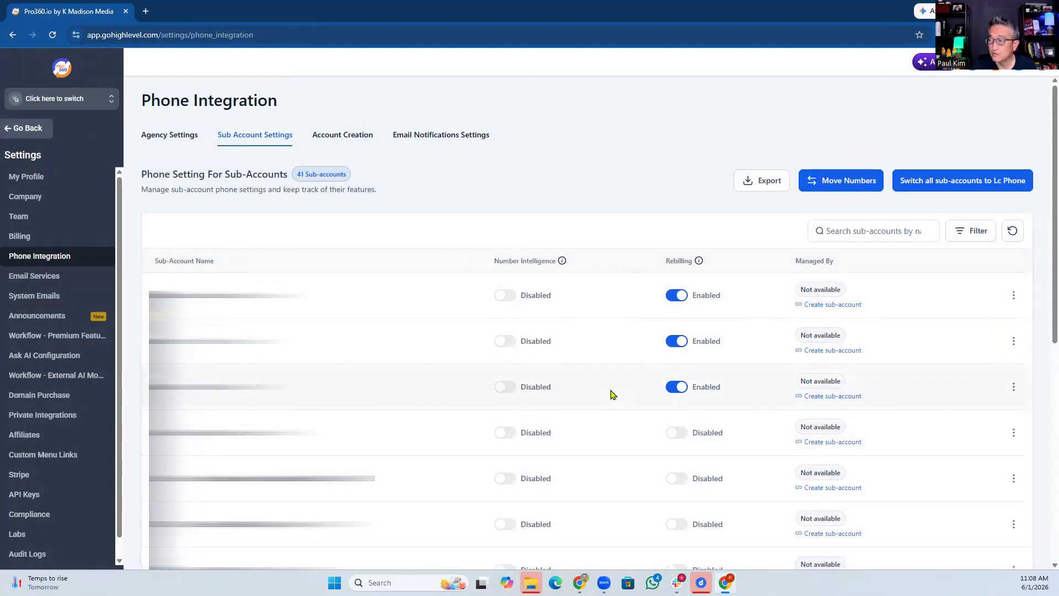
Switch to the Pro360.io sub-account and open its phone system settings.
click(60, 98)
click(208, 99)
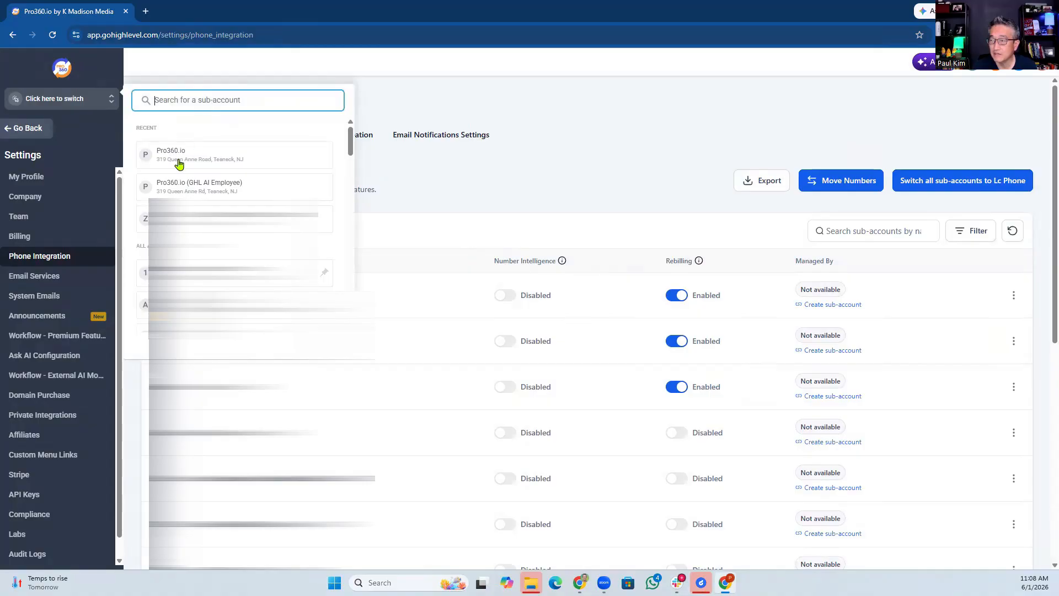
click(211, 156)
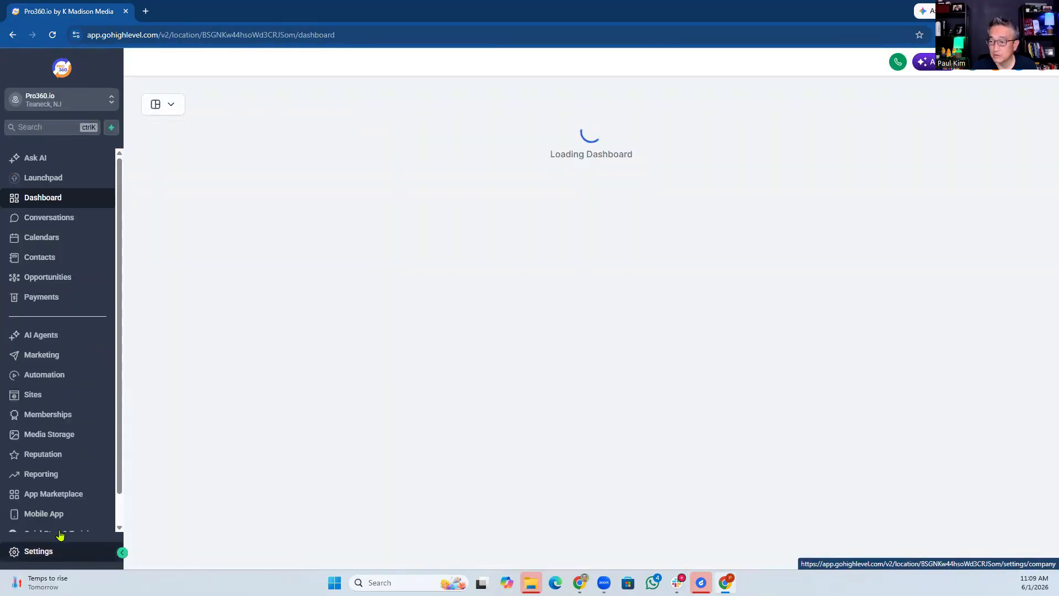
click(61, 549)
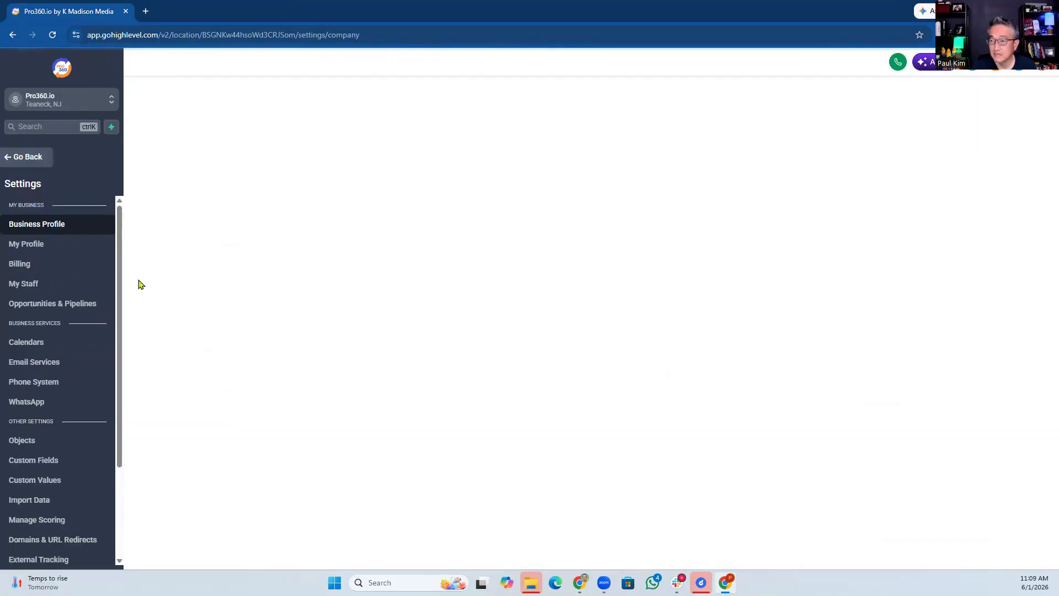
click(38, 381)
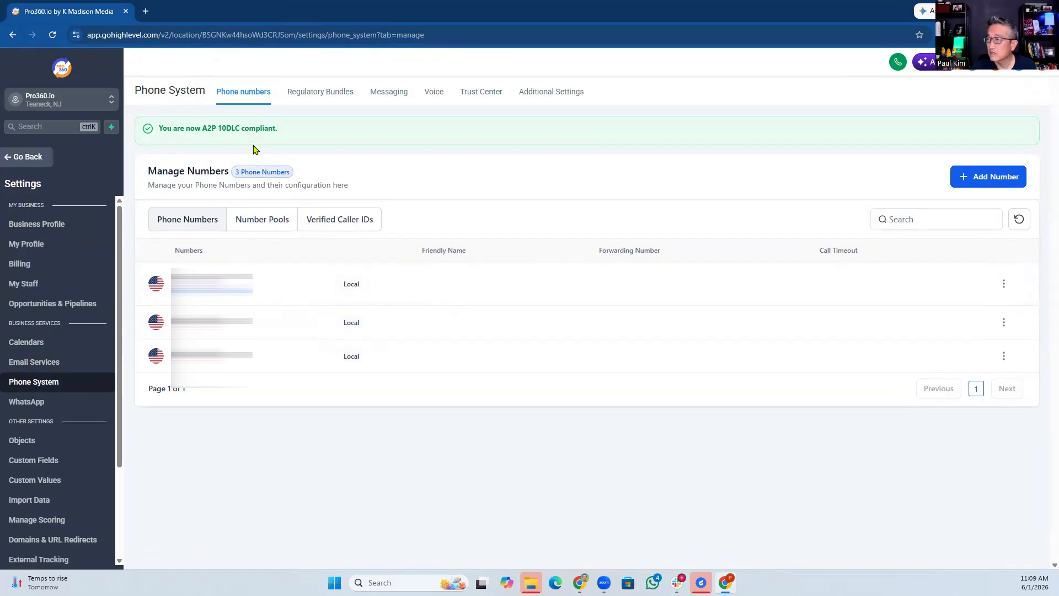
Review the sub-account's phone numbers and the brand, campaign and voice registration statuses in the Trust Center.
click(479, 92)
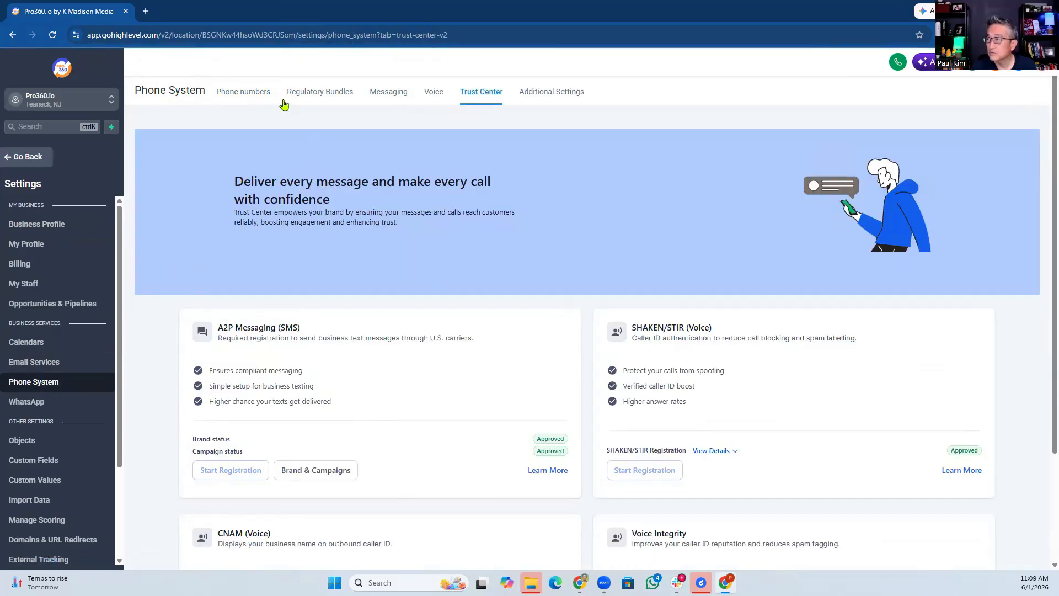
click(247, 93)
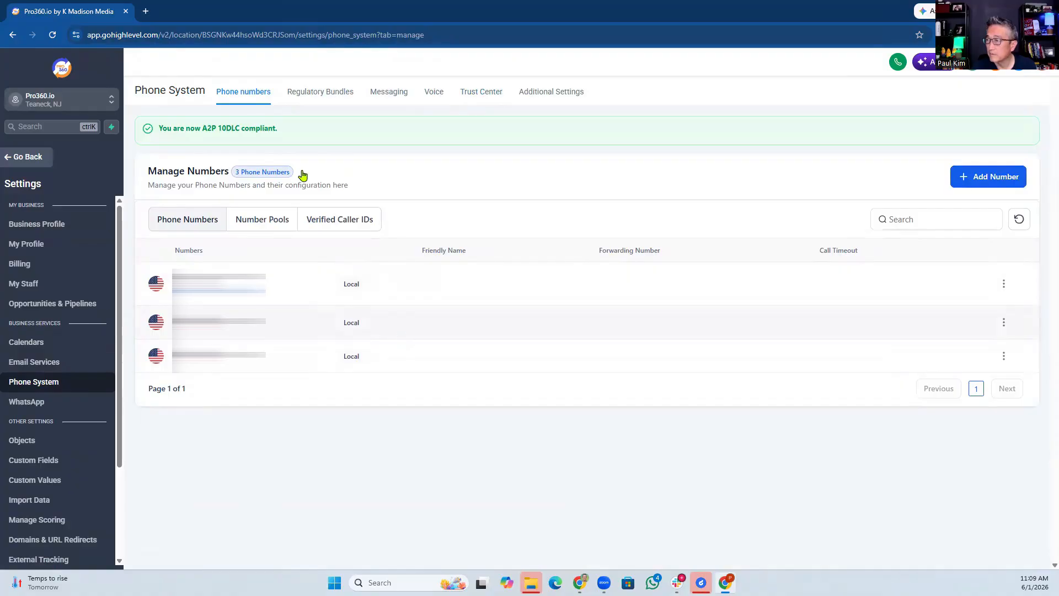
click(470, 94)
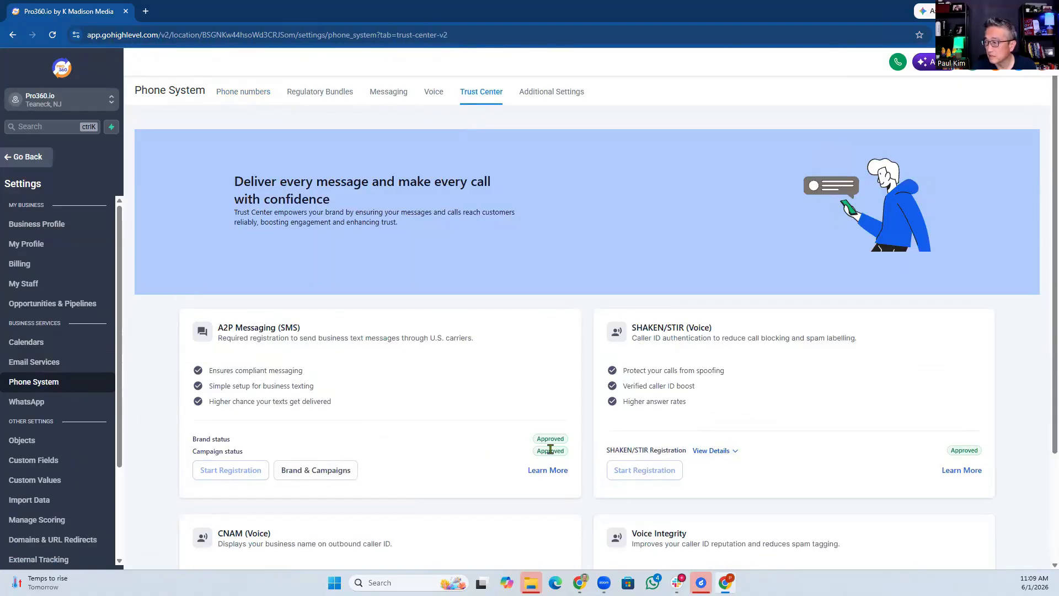
scroll(462, 514, down, 3)
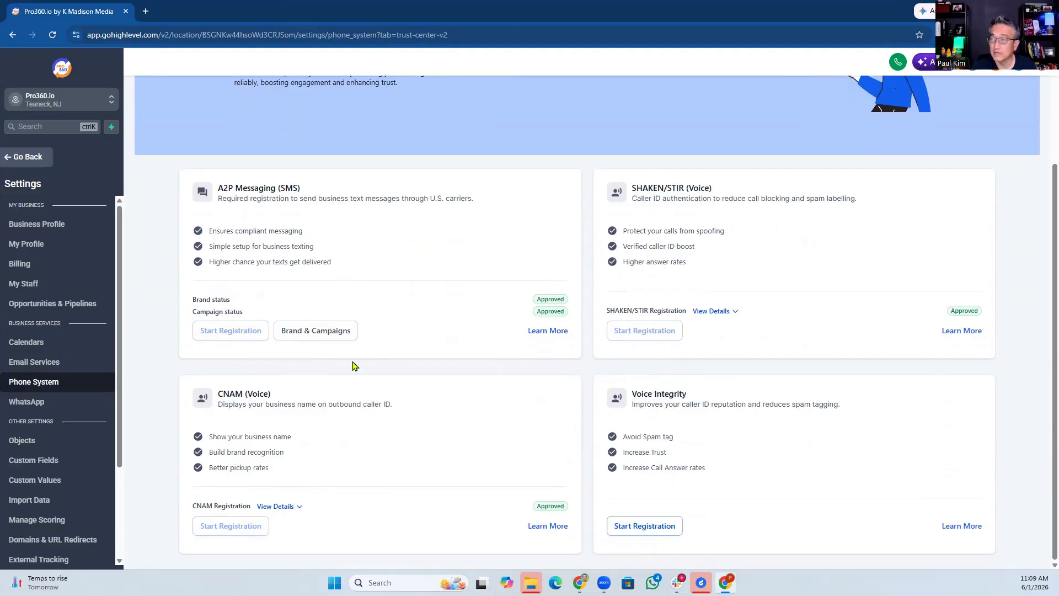
scroll(353, 364, up, 3)
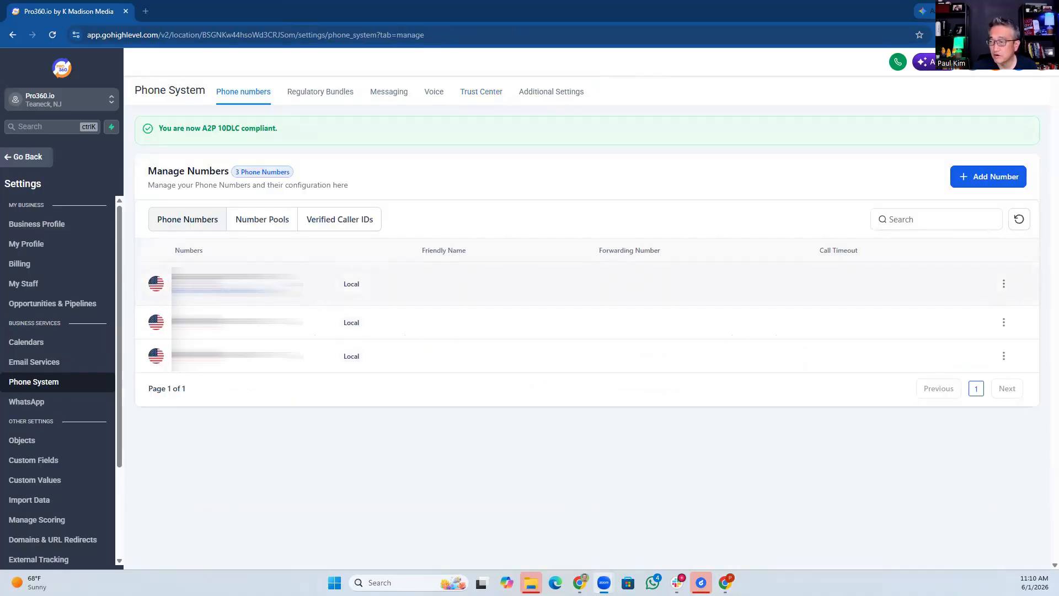
Link the first phone number in the list to the LOW_VOLUME A2P campaign and reload the page.
click(1004, 288)
mouse_move(902, 343)
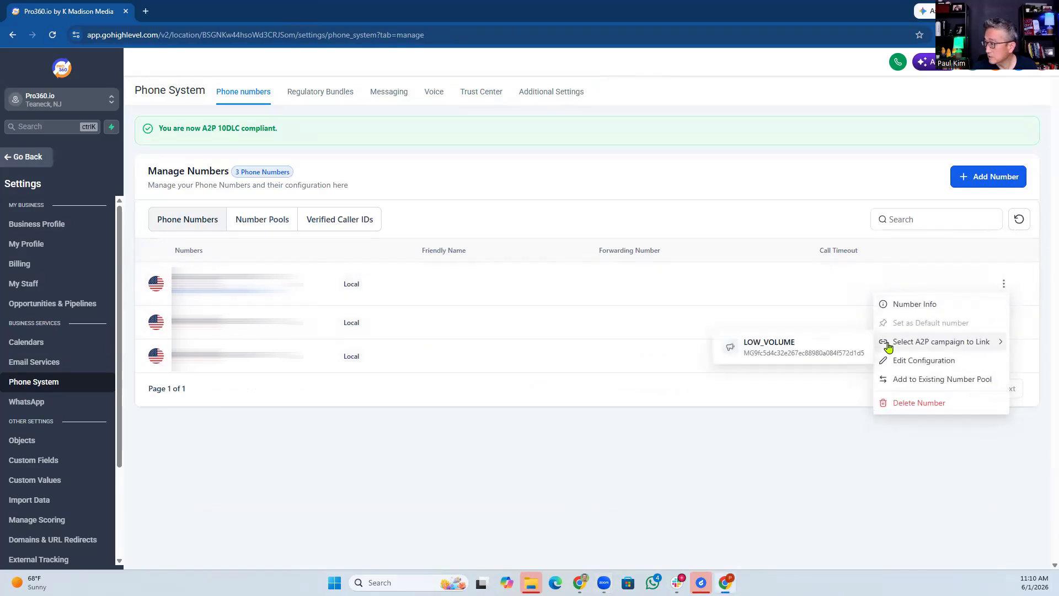
click(818, 346)
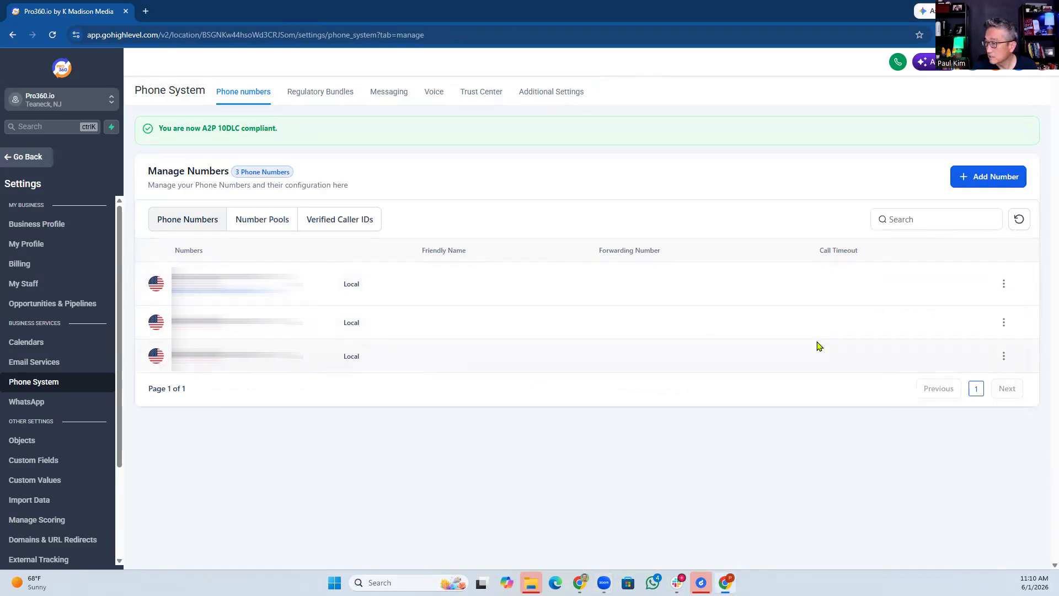
click(1004, 287)
click(974, 339)
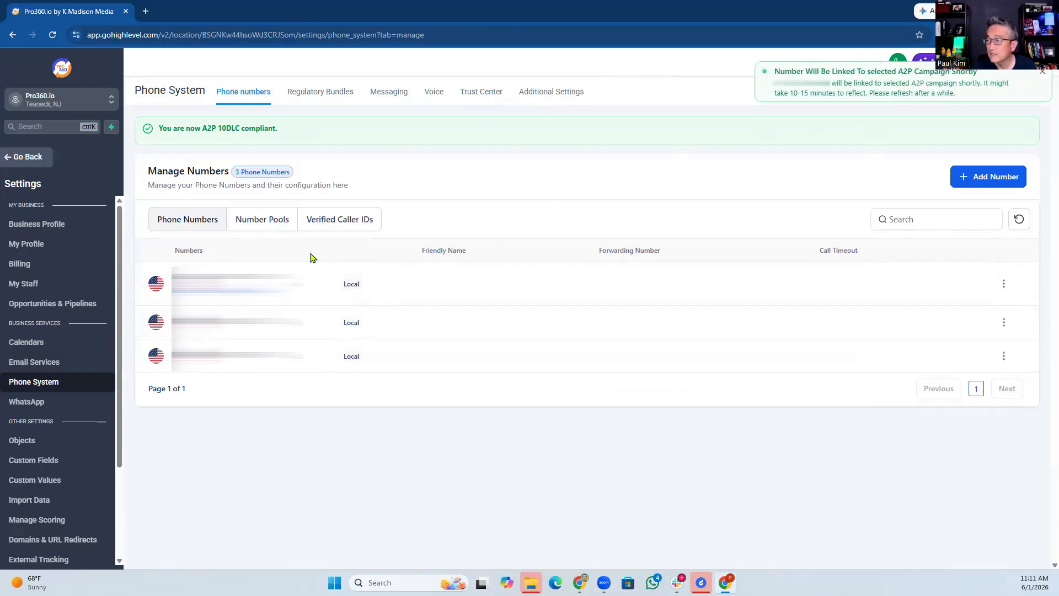
click(52, 35)
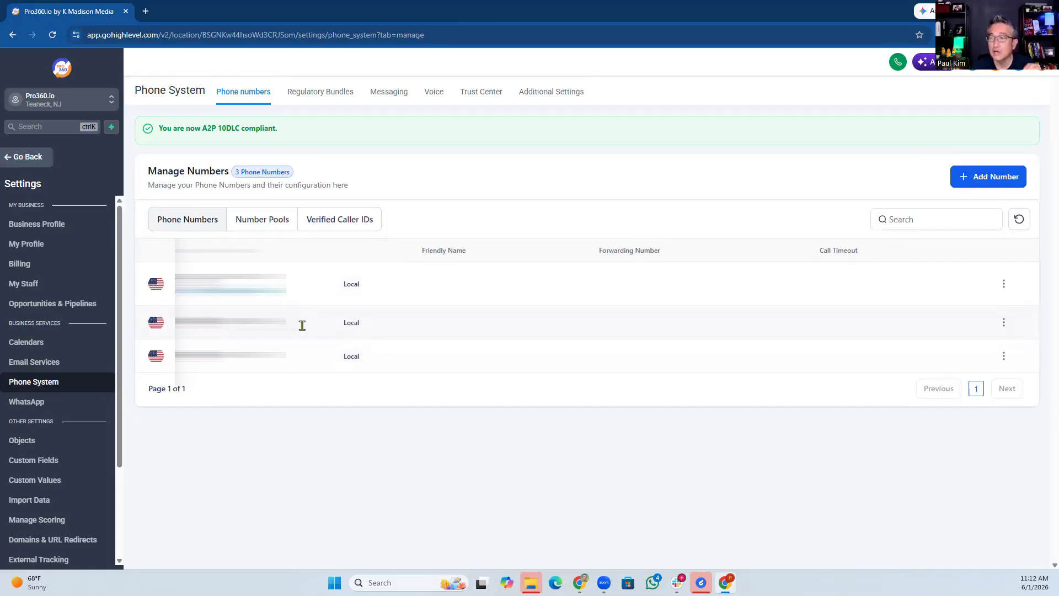
Link the second and third phone numbers to the LOW_VOLUME A2P campaign and reload the page.
click(1004, 323)
mouse_move(952, 380)
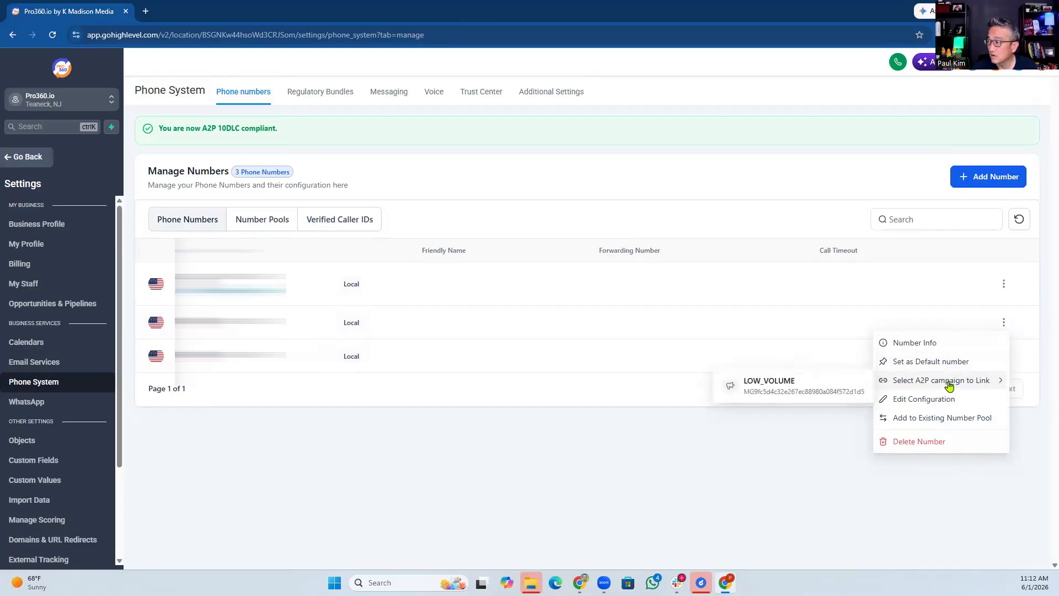
click(754, 386)
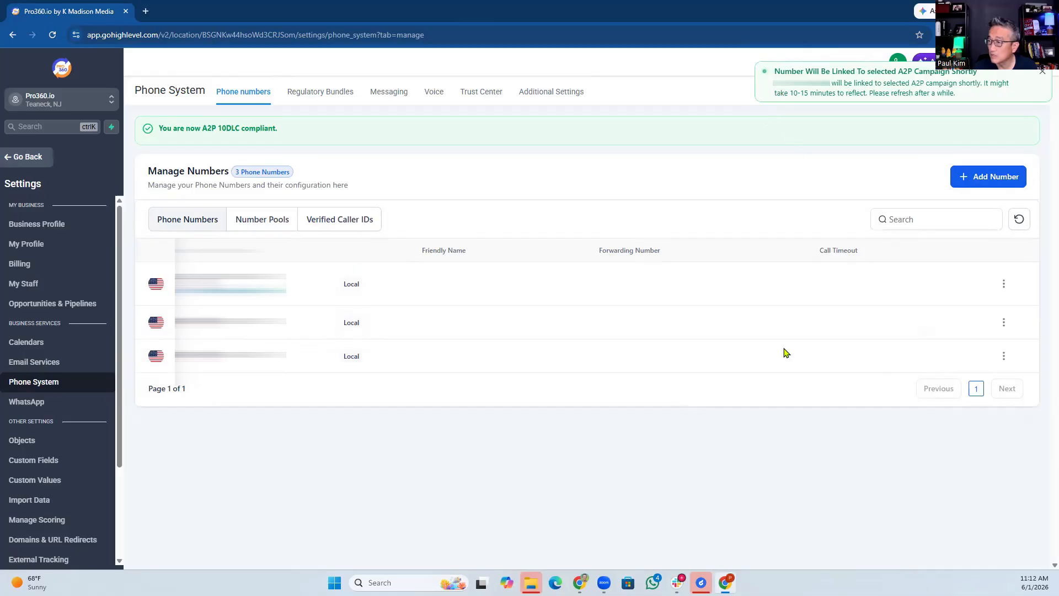
click(1004, 358)
mouse_move(950, 416)
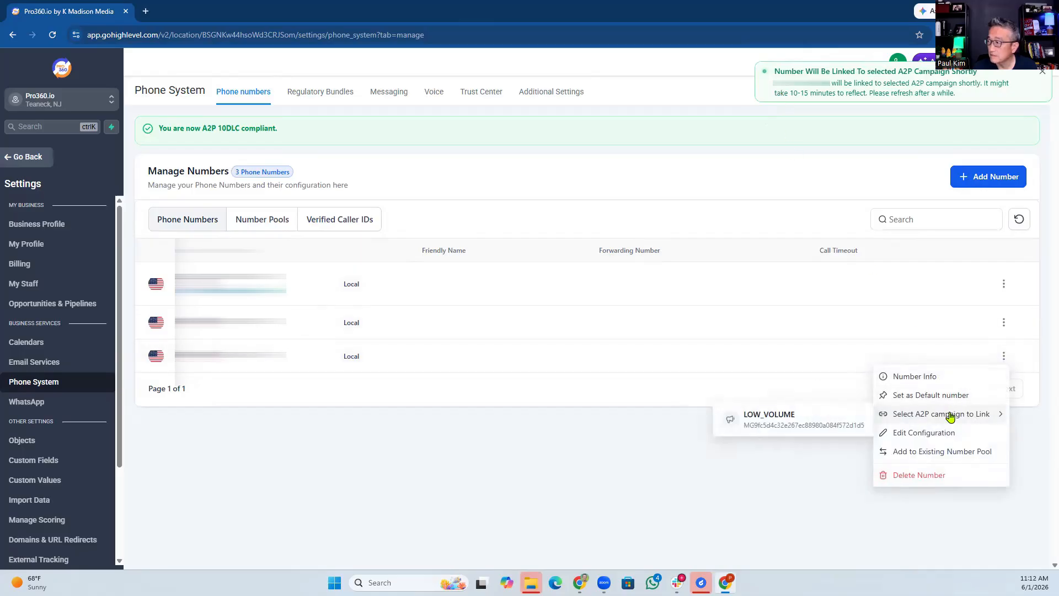
click(777, 427)
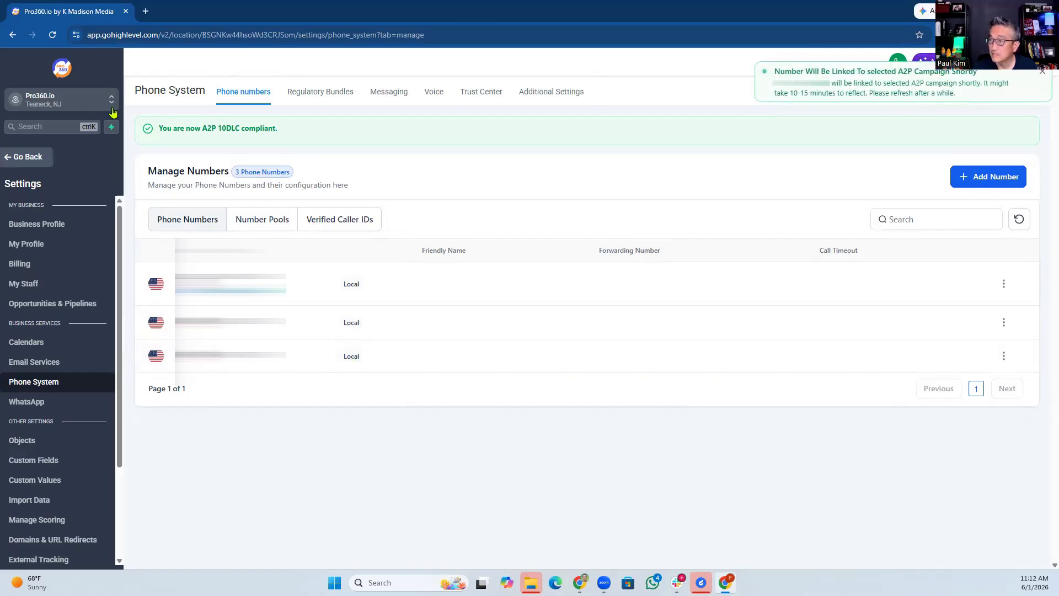
click(53, 35)
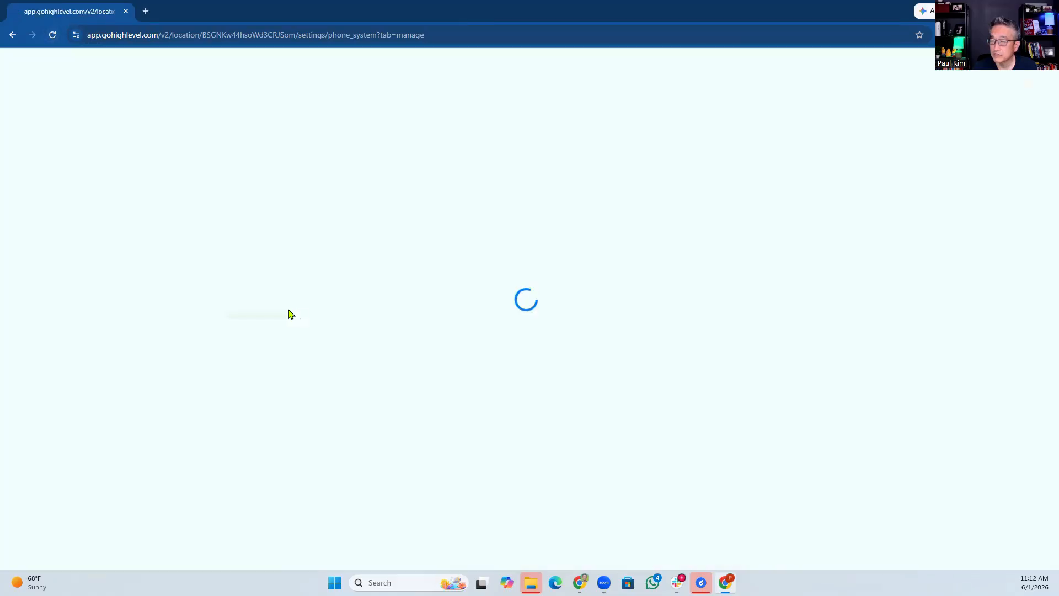